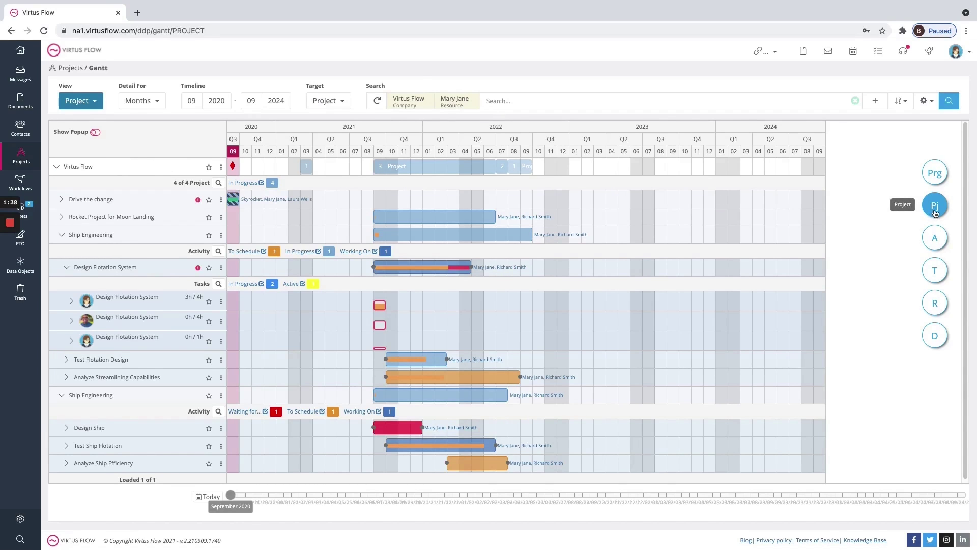
# Step: Create a project named Build the Titanic from the Rocket engineering template, with Maintenance typology and In Progress status
pyautogui.click(935, 209)
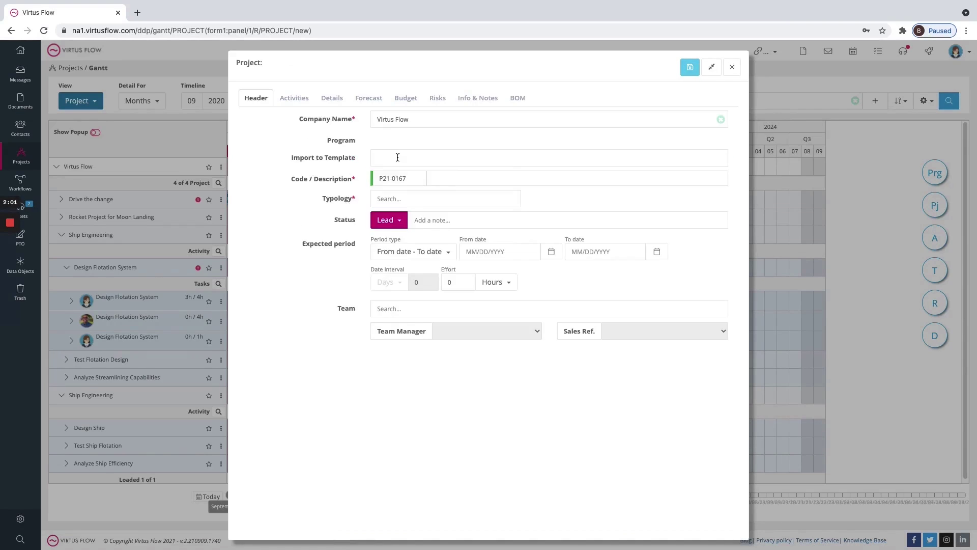
pyautogui.click(398, 157)
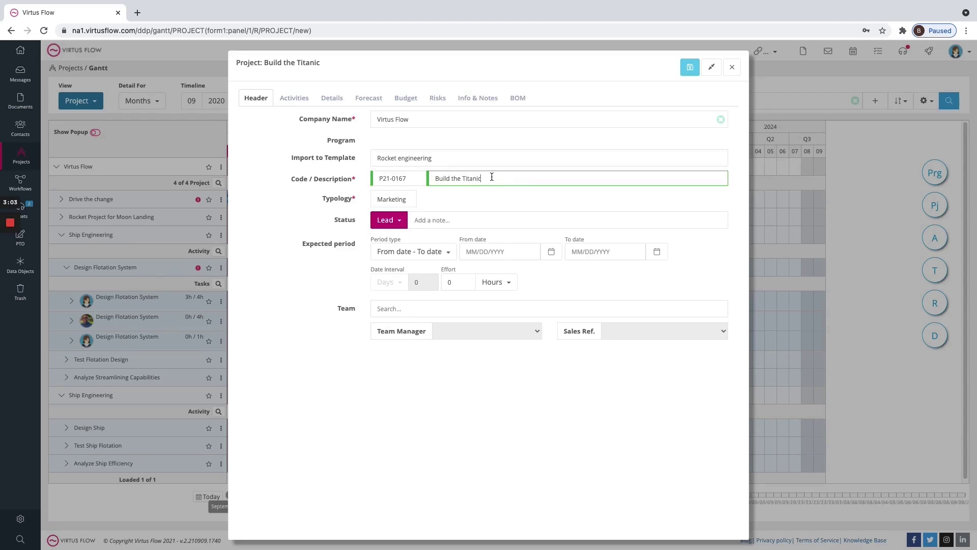
pyautogui.click(401, 199)
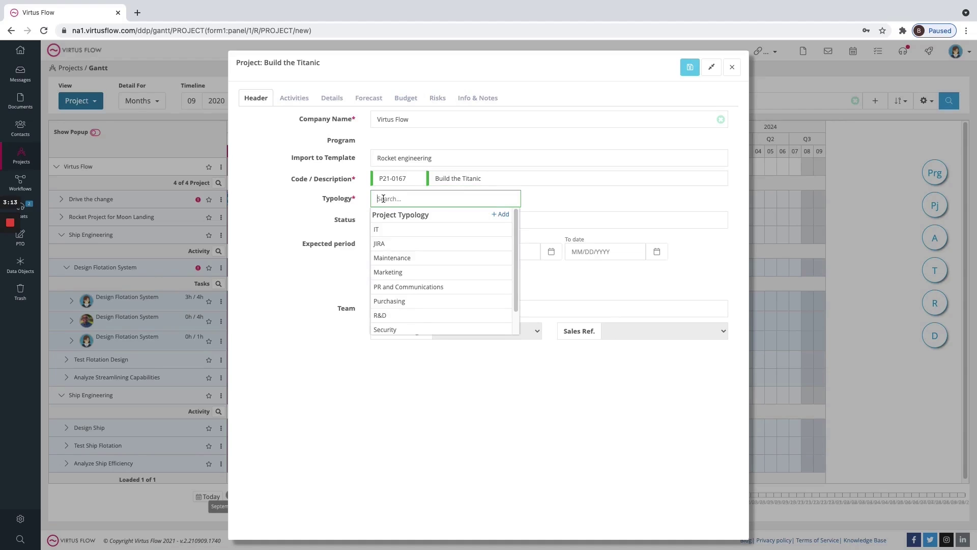
pyautogui.click(426, 258)
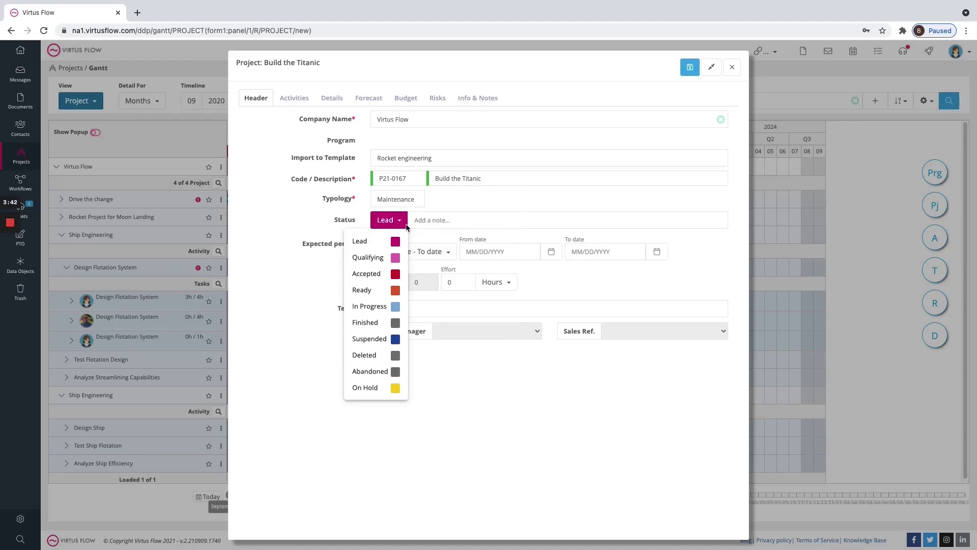
pyautogui.click(387, 307)
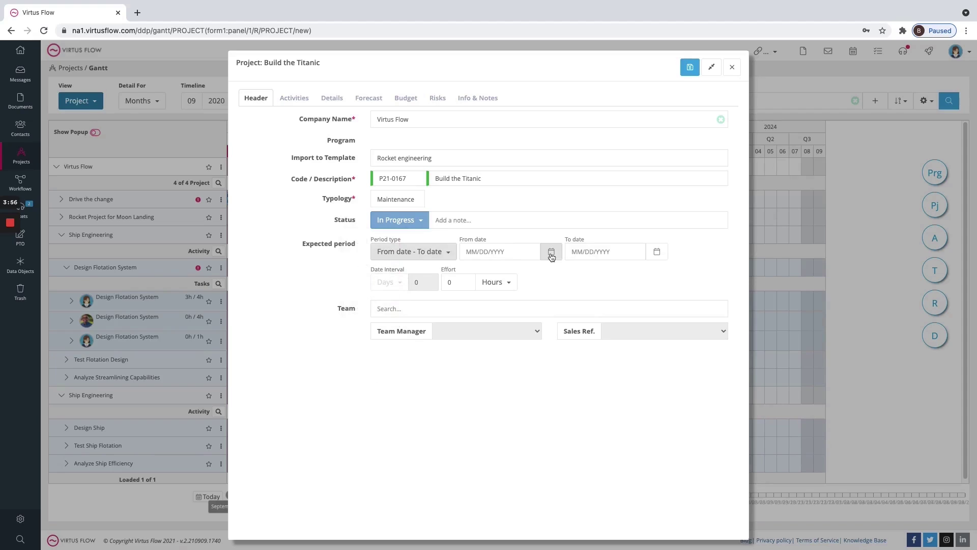
# Step: Set the project's expected period from 10/03/2021 to 03/31/2022 with an effort of 1000 hours
pyautogui.click(551, 253)
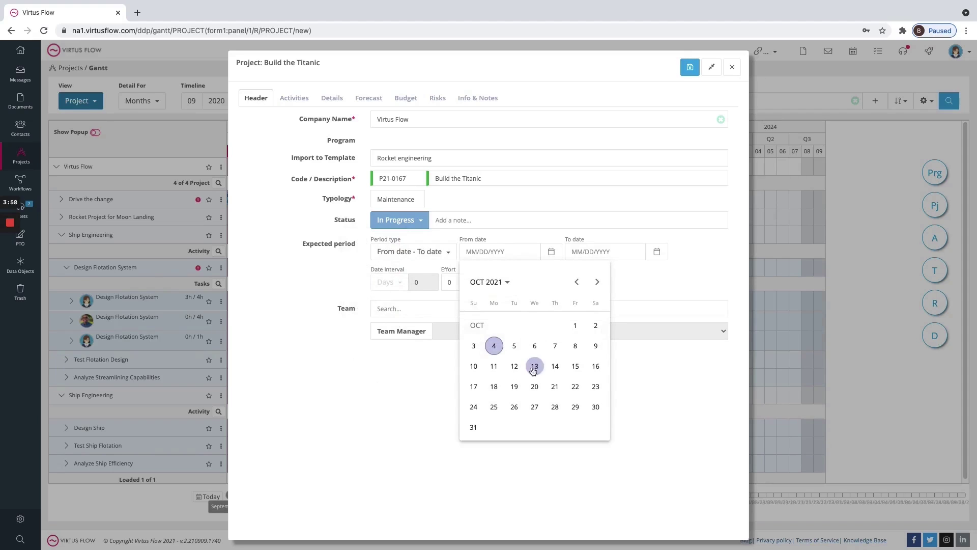
pyautogui.click(473, 346)
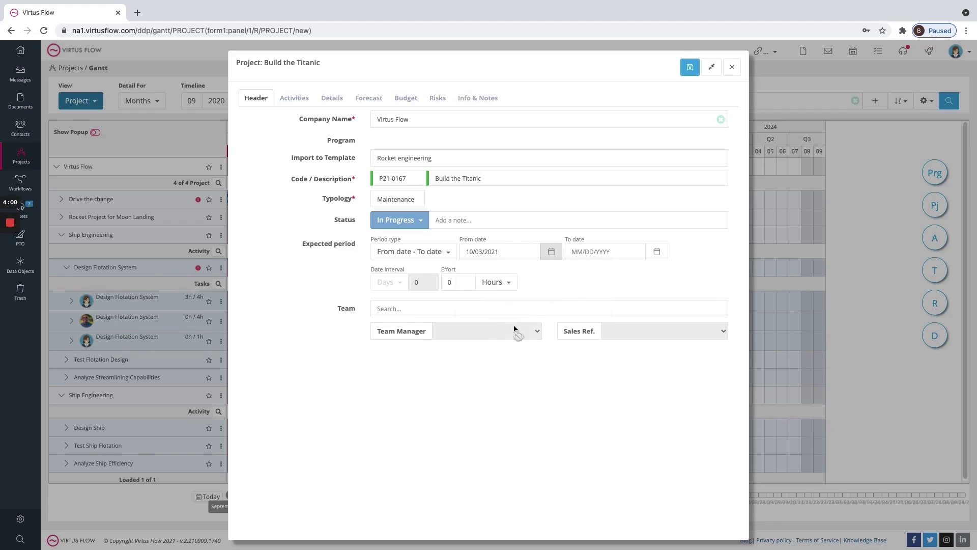
pyautogui.click(658, 255)
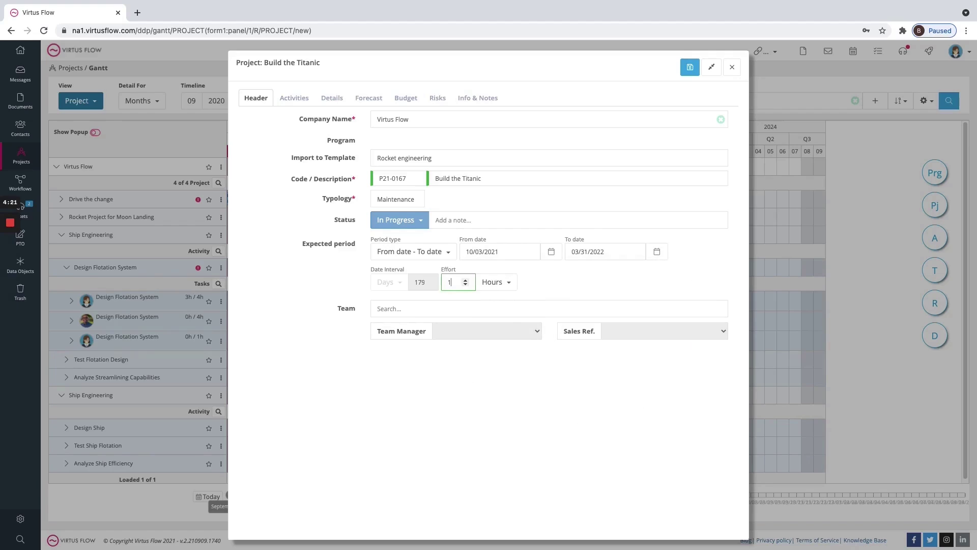
pyautogui.write('000')
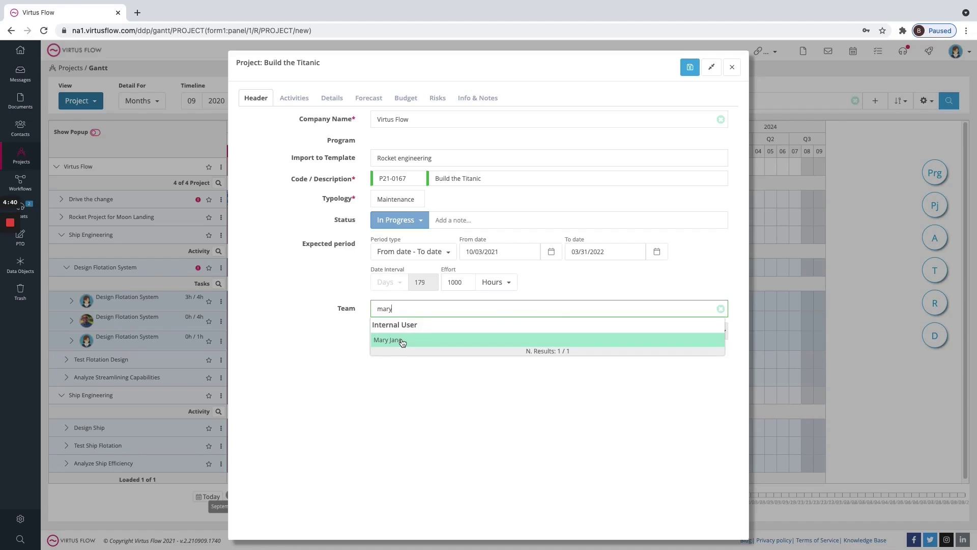
# Step: Assign two internal users to the project team and make the first one the team manager
pyautogui.click(402, 339)
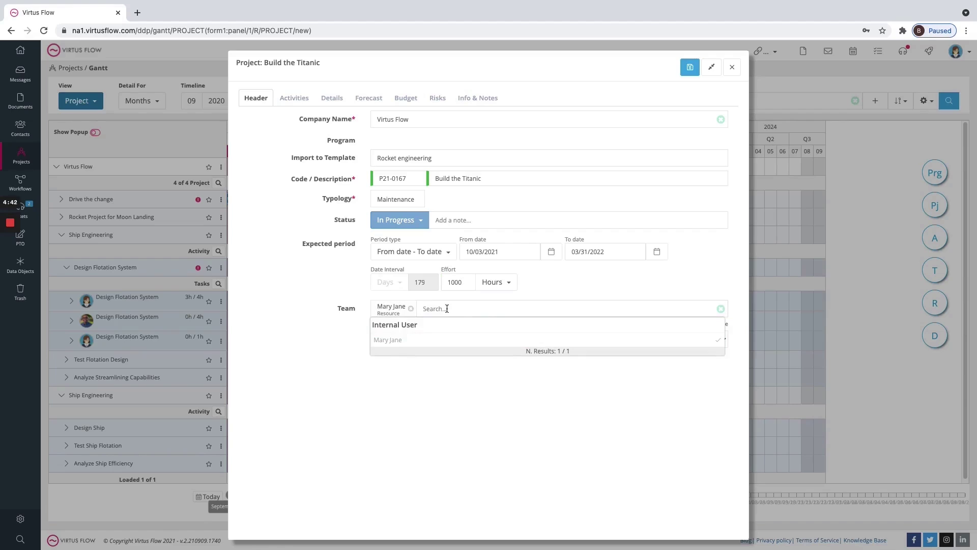
pyautogui.click(539, 340)
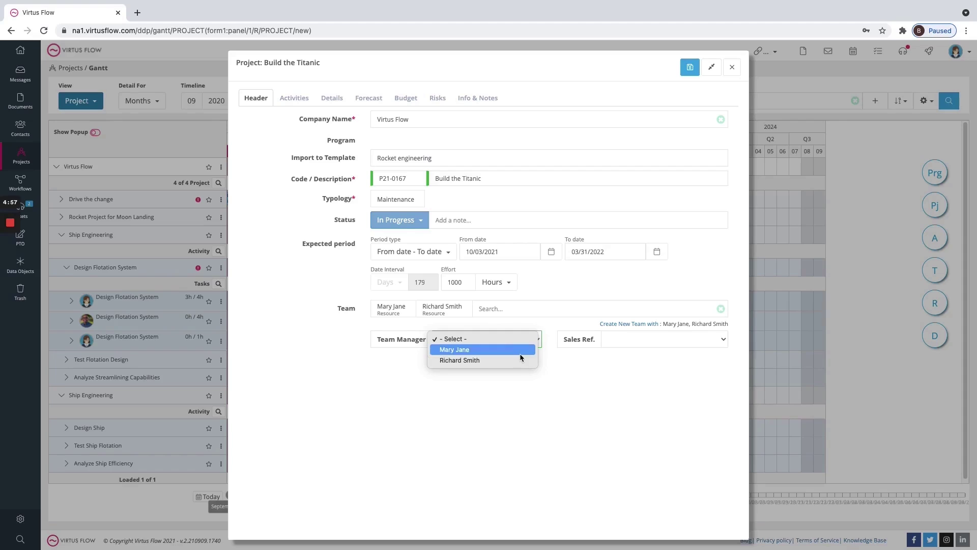
pyautogui.click(520, 351)
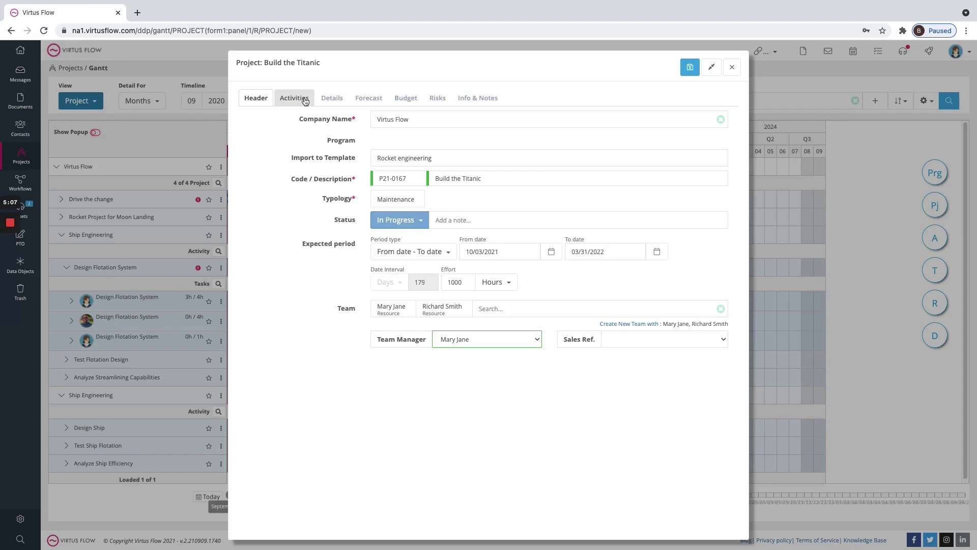
# Step: Add an activity described as Make sure it floats to the project and set its status to Scheduled
pyautogui.click(305, 101)
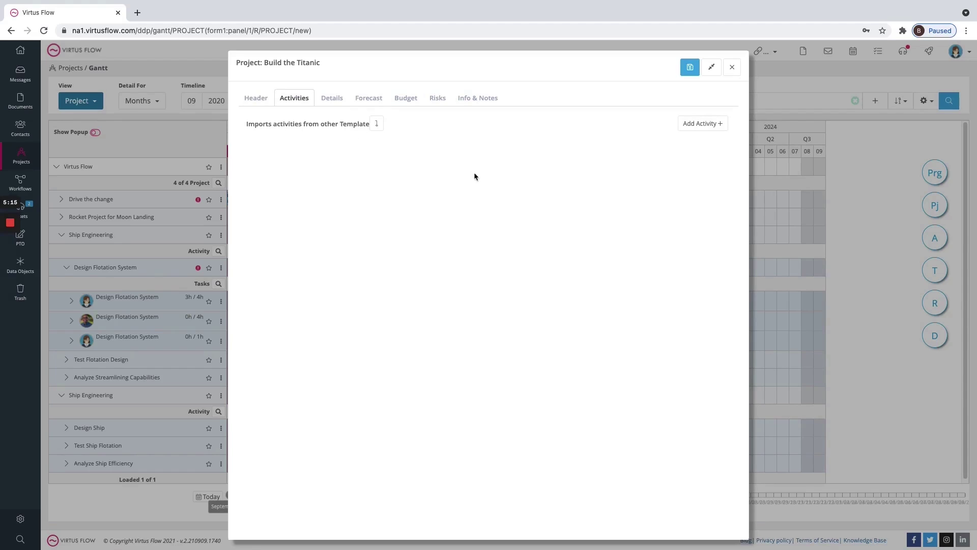
pyautogui.click(698, 124)
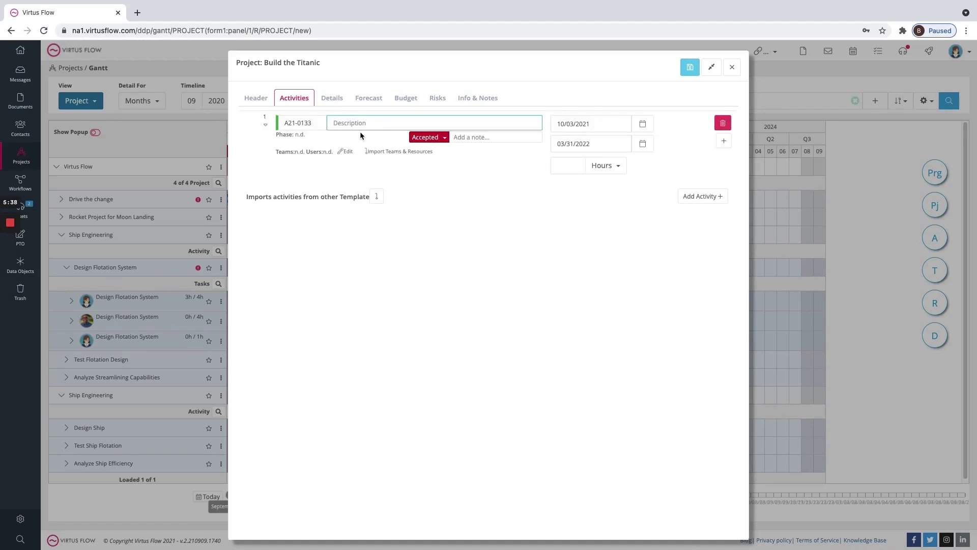
pyautogui.write('Ma')
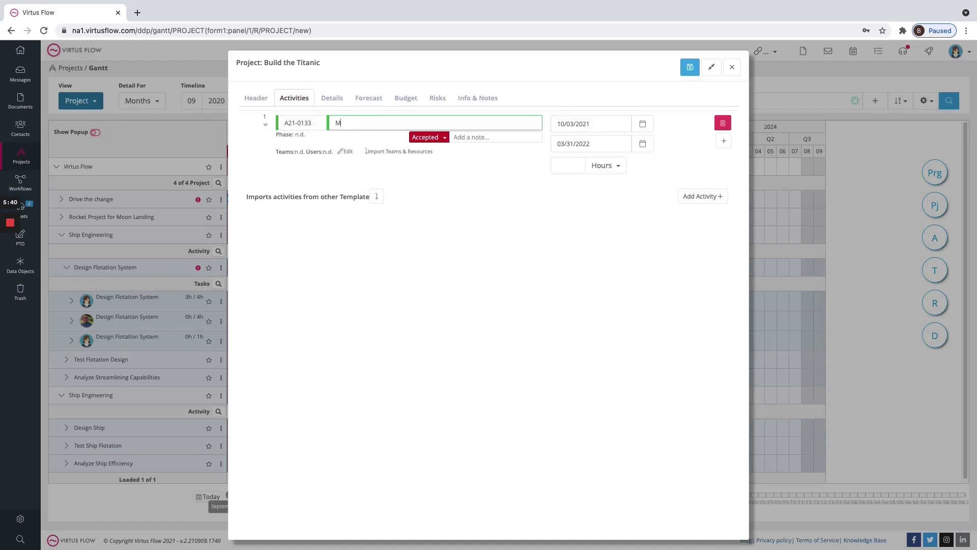
pyautogui.write('ke sure it floats')
pyautogui.click(445, 137)
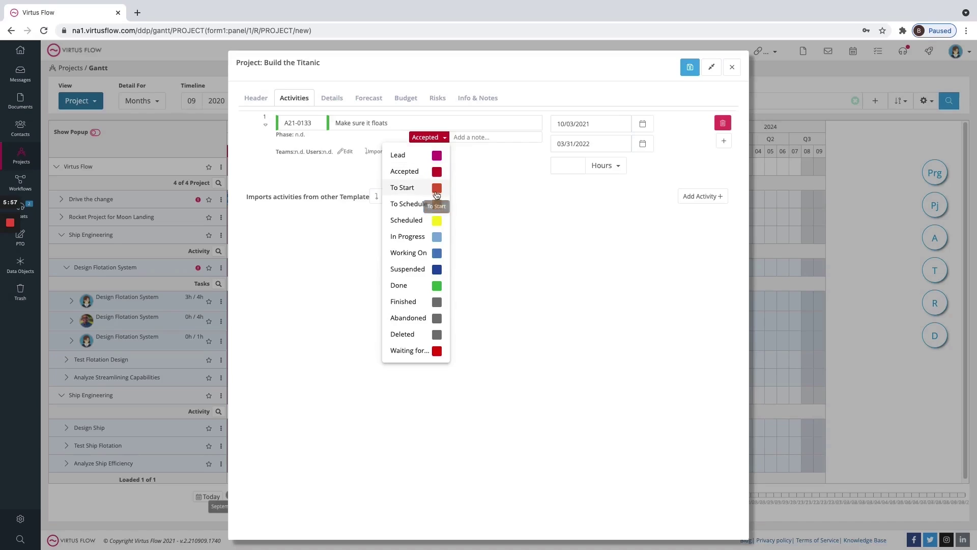
pyautogui.click(431, 224)
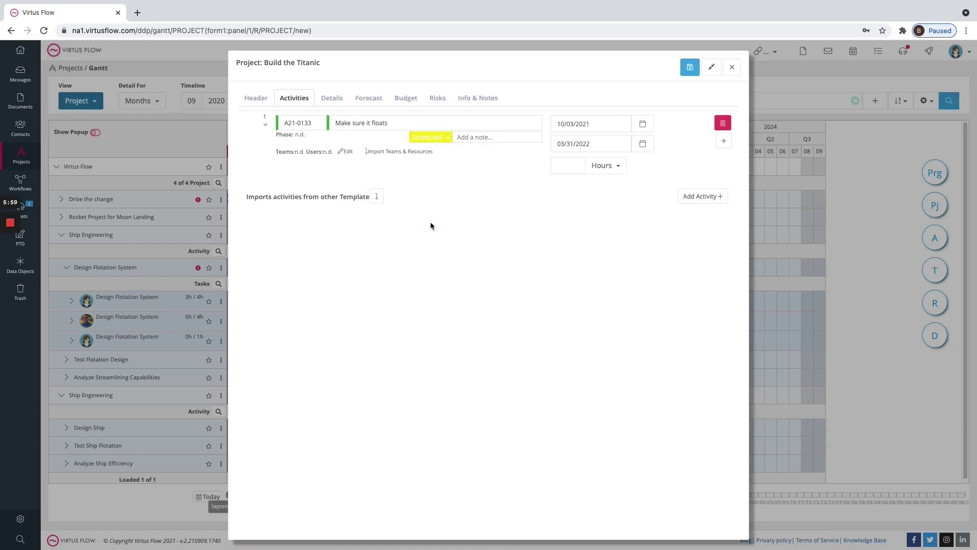
# Step: Set the Make sure it floats activity to run from 10/05/2021 to 03/17/2022
pyautogui.click(651, 128)
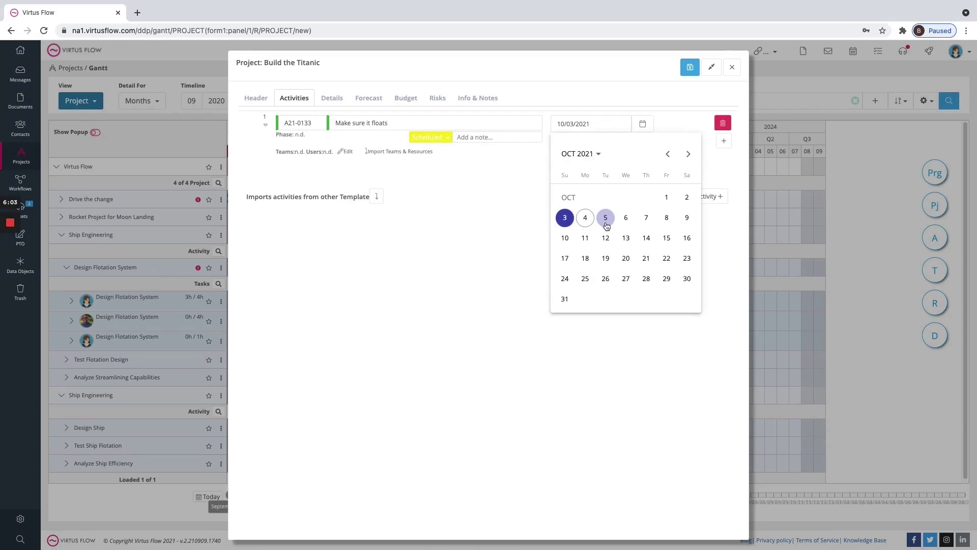
pyautogui.click(606, 217)
pyautogui.click(642, 144)
pyautogui.click(643, 144)
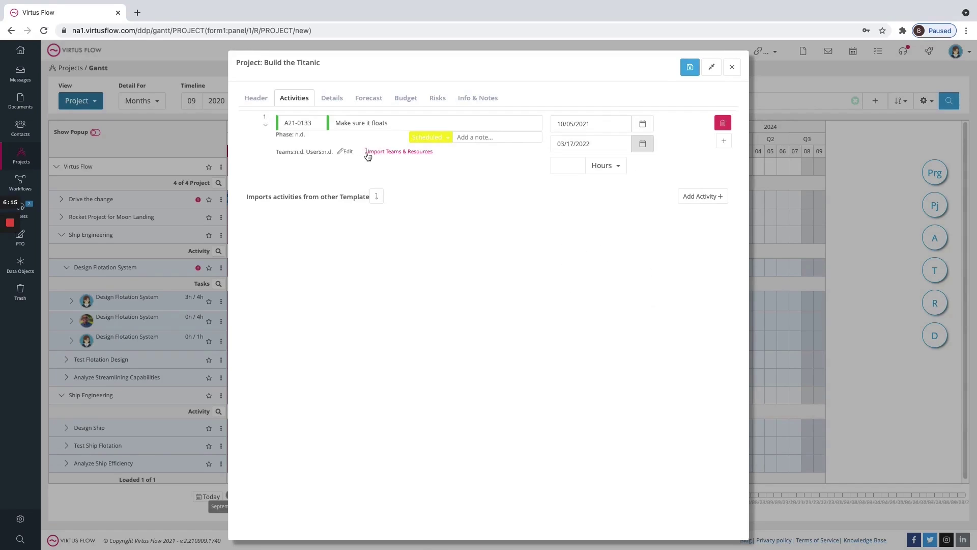
# Step: Import the project's teams and resources into the Make sure it floats activity and set its effort to 10 hours
pyautogui.click(368, 153)
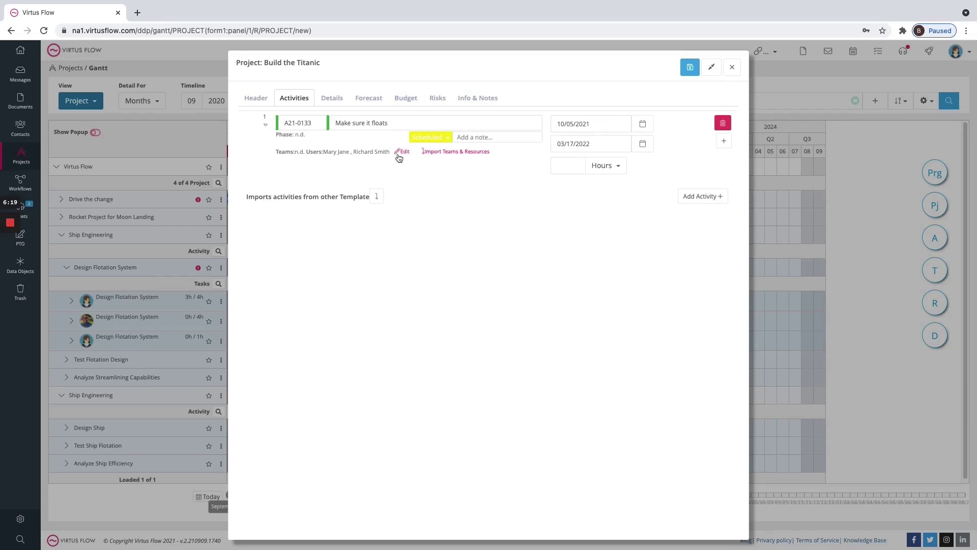
pyautogui.click(577, 168)
pyautogui.write('8')
pyautogui.click(576, 165)
pyautogui.click(576, 165)
pyautogui.press('Return')
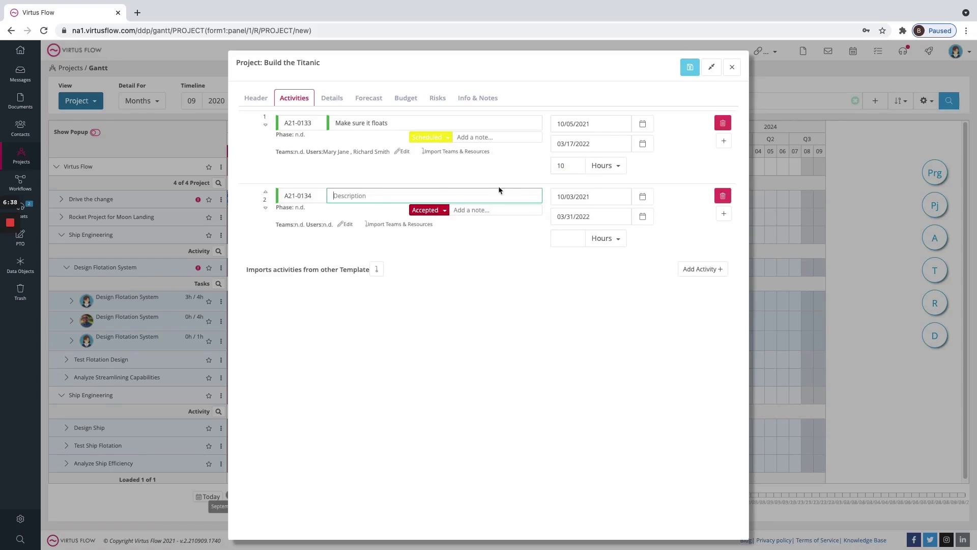
# Step: Add activities Load Up the Cargo (Working On, 10/11/2021–03/10/2022, 8 hours) and Get Prepped For Trial Run (To Schedule, 10/13/2021–11/11/2021, 15 hours)
pyautogui.click(714, 271)
pyautogui.click(445, 212)
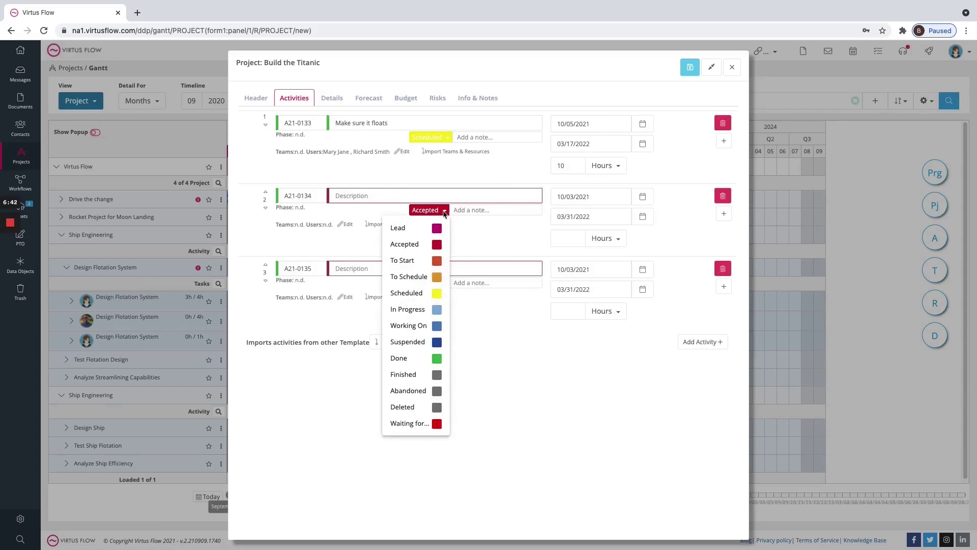
pyautogui.click(429, 329)
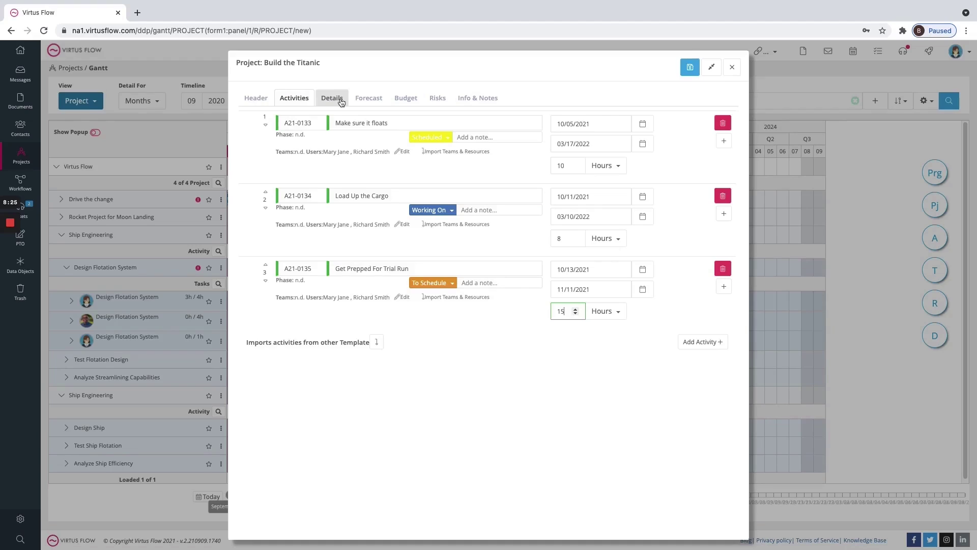
# Step: In the project's details, toggle Automatic Analysis and set the priority to Medium
pyautogui.click(341, 102)
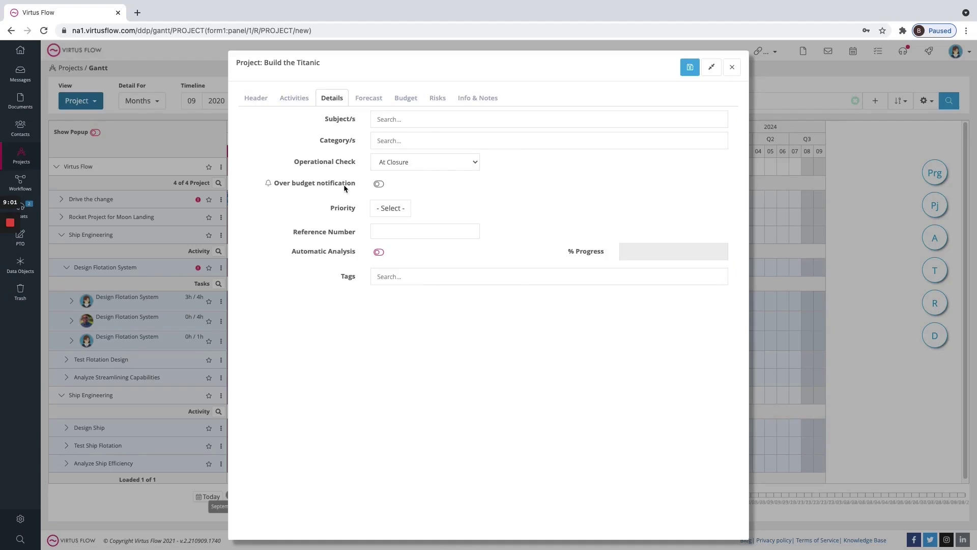
pyautogui.click(378, 253)
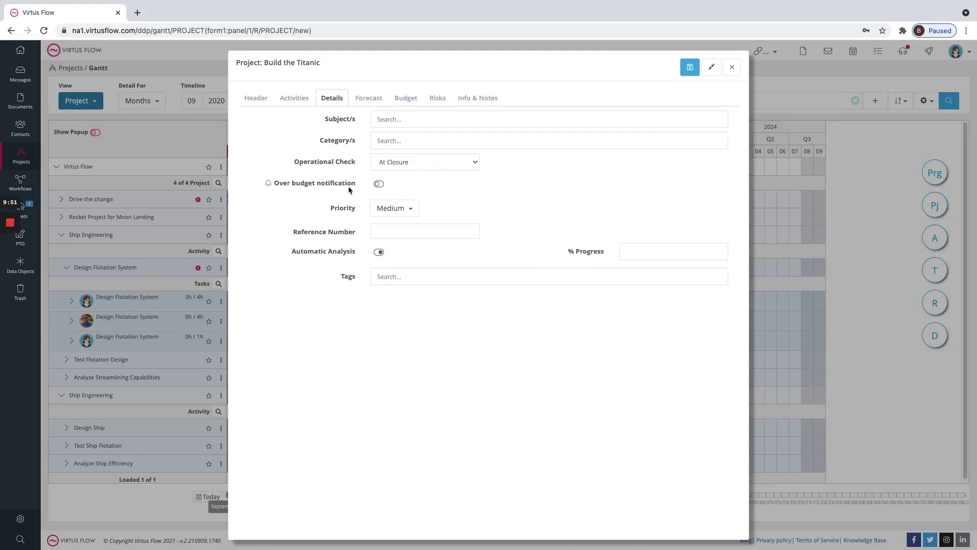
pyautogui.click(379, 210)
pyautogui.click(379, 244)
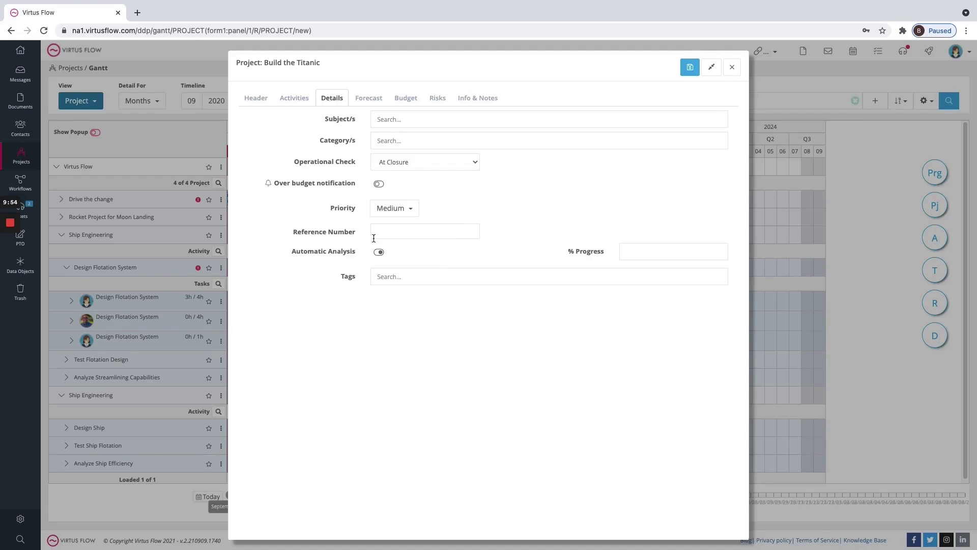
# Step: Assign the Maintenance category to the project in its details
pyautogui.click(406, 235)
pyautogui.click(389, 123)
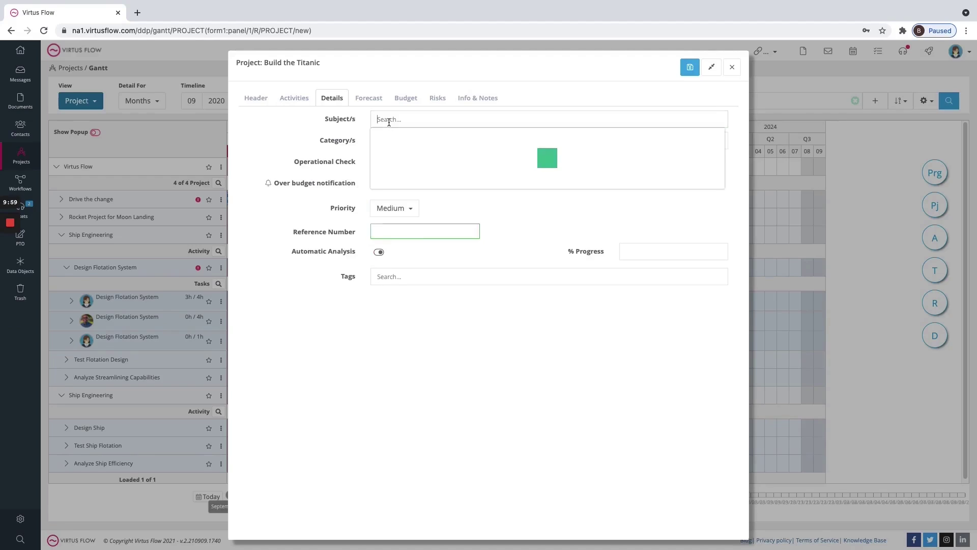
pyautogui.click(388, 141)
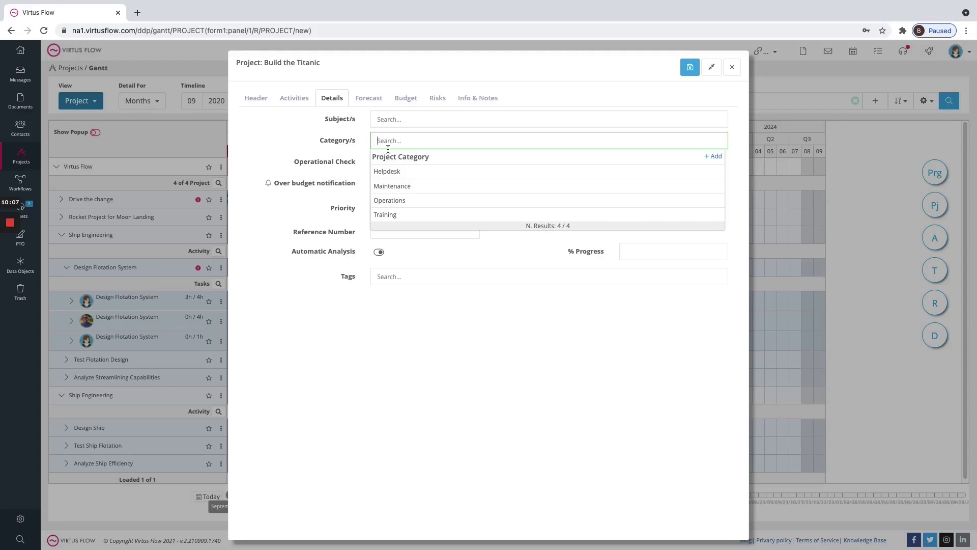
pyautogui.click(390, 189)
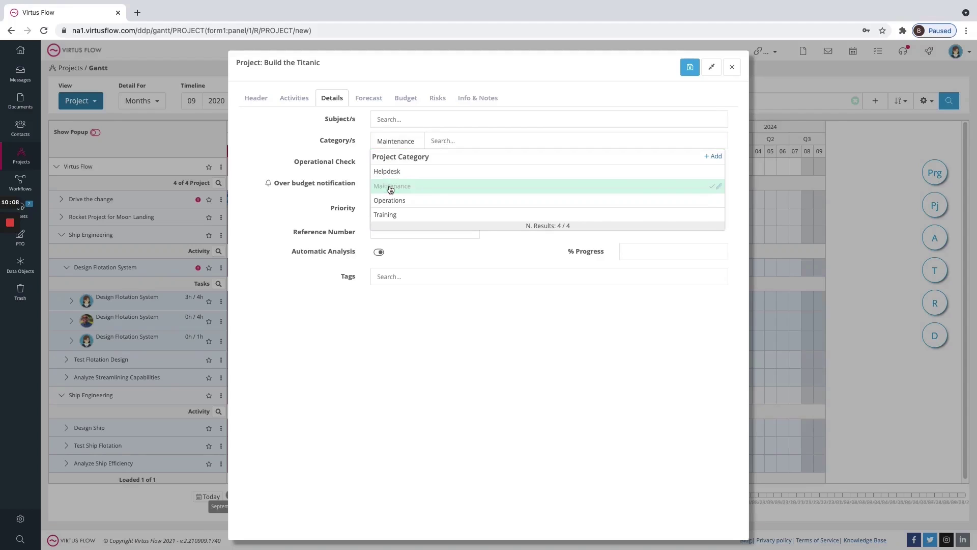
pyautogui.click(348, 159)
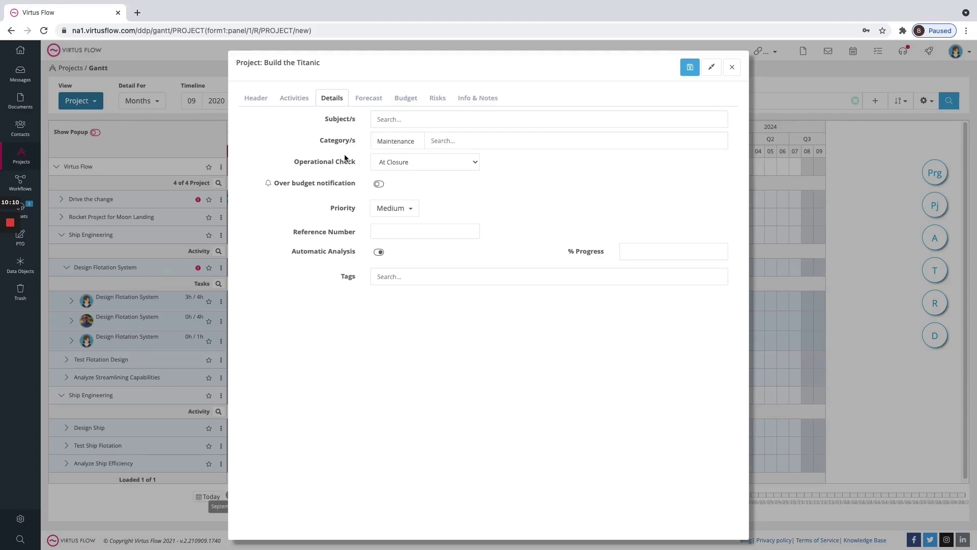
# Step: Write the project note "We're Building the Titanic!" with a cruise ship picture, and save and close the project
pyautogui.click(471, 100)
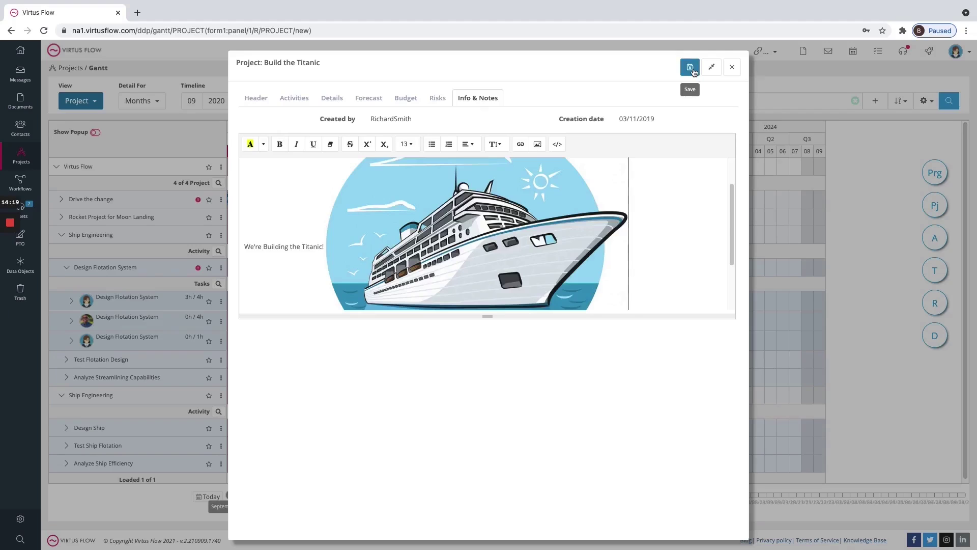
pyautogui.click(691, 67)
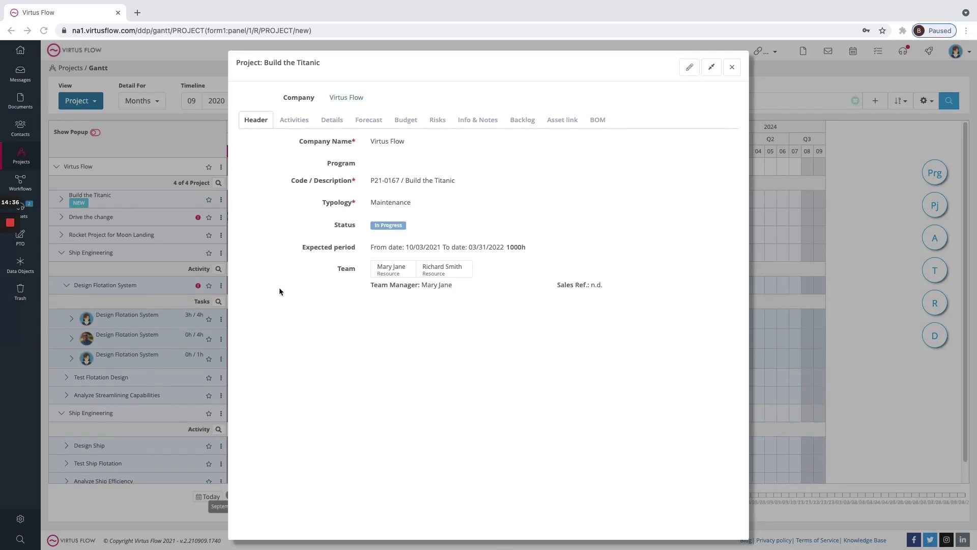
pyautogui.click(731, 70)
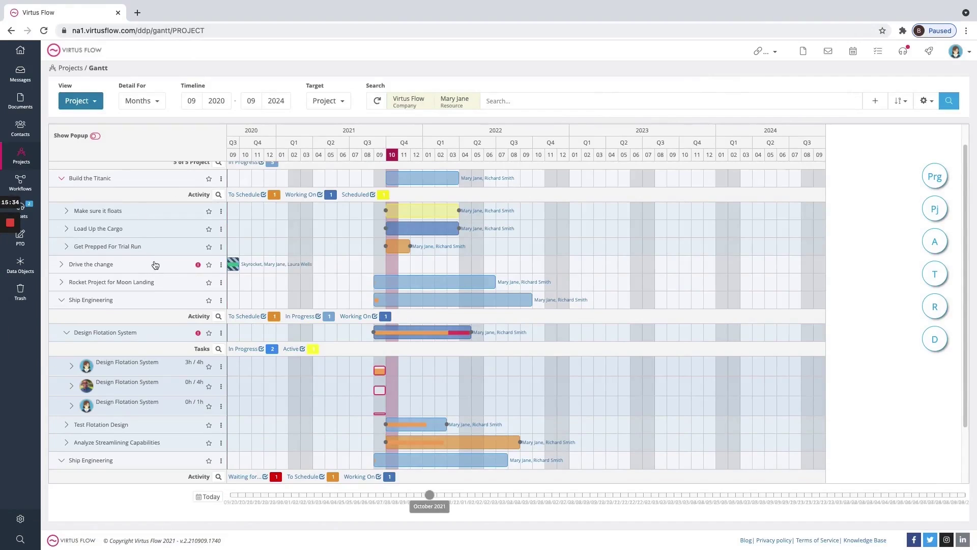
# Step: Add a task to the Make sure it floats activity for 10/05/2021 with 3 hours per day and status Active, and save it
pyautogui.scroll(-3, 186, 349)
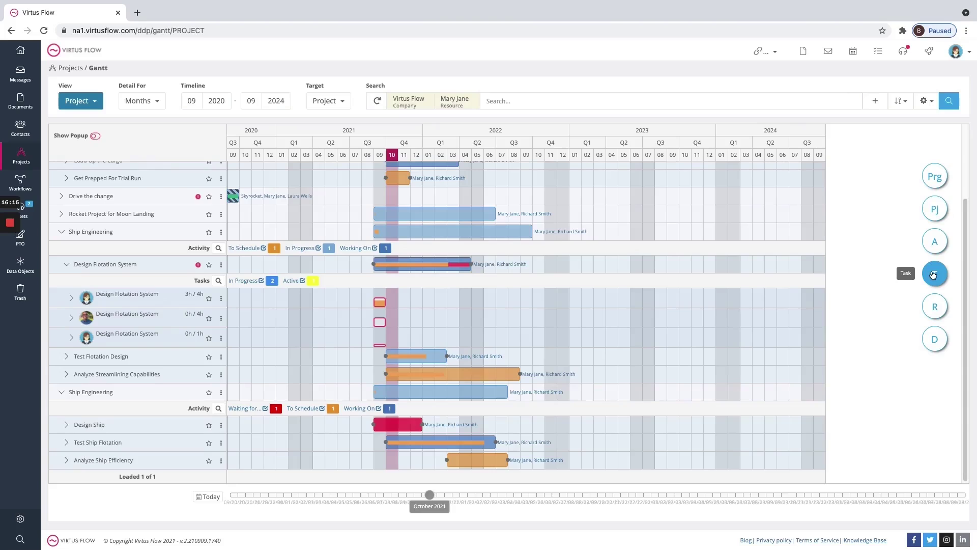
pyautogui.moveTo(932, 275)
pyautogui.mouseDown()
pyautogui.moveTo(307, 323)
pyautogui.moveTo(122, 348)
pyautogui.moveTo(144, 216)
pyautogui.moveTo(128, 347)
pyautogui.mouseUp()
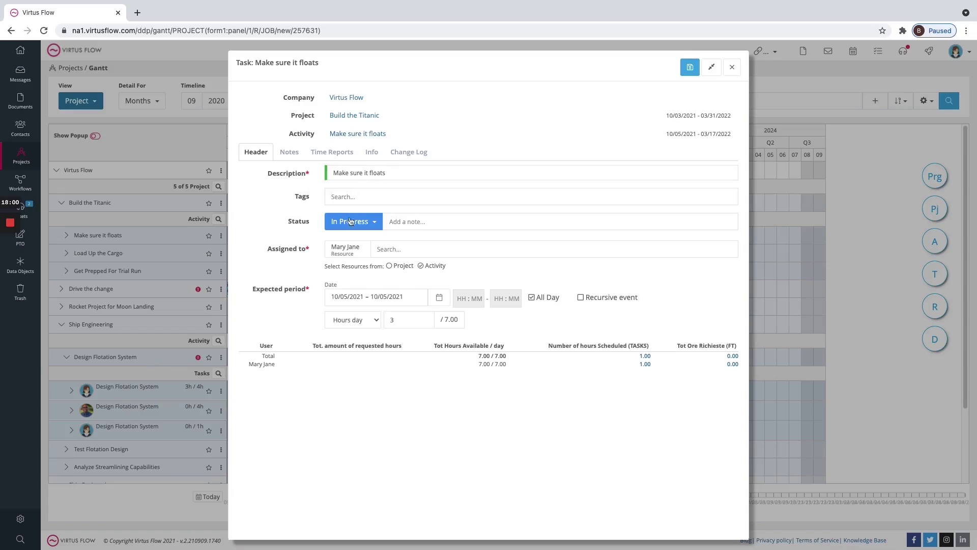
pyautogui.click(367, 223)
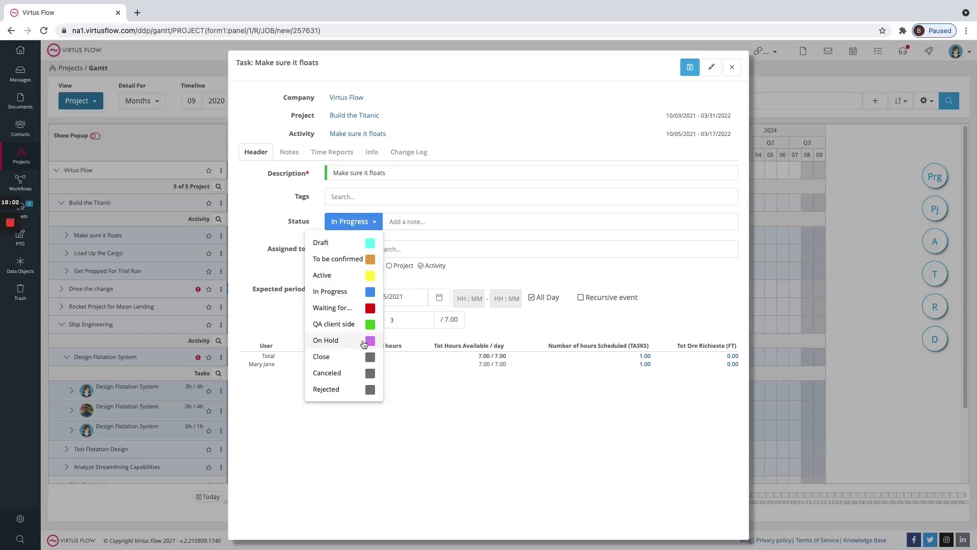
pyautogui.click(358, 276)
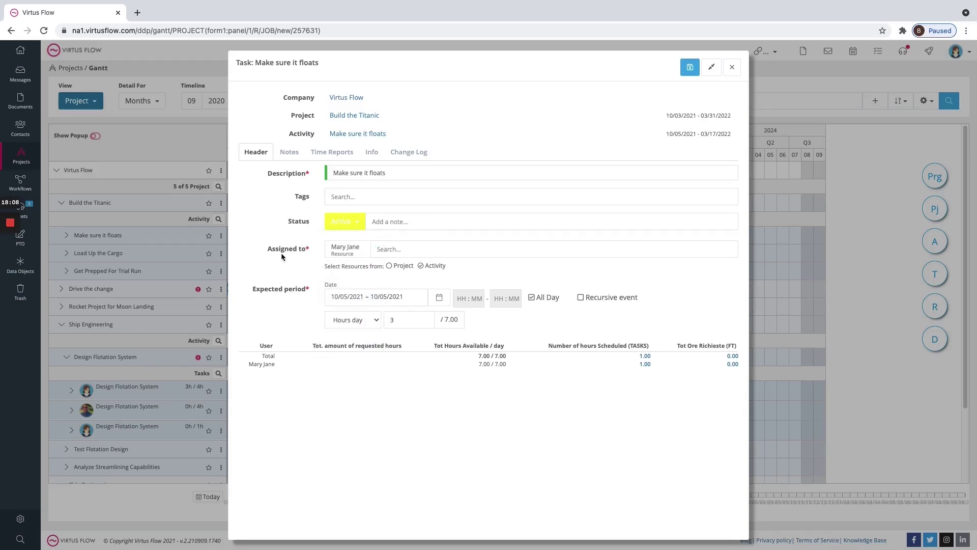
pyautogui.click(373, 249)
pyautogui.click(306, 268)
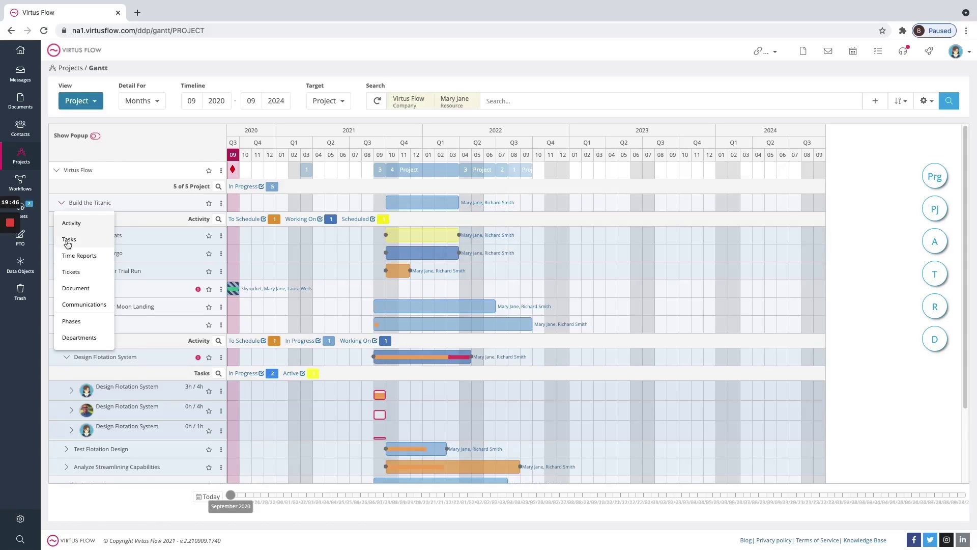
# Step: Show the tasks of the Build the Titanic project and save a 3-hour time report on its Make sure it floats task
pyautogui.click(68, 242)
pyautogui.click(67, 238)
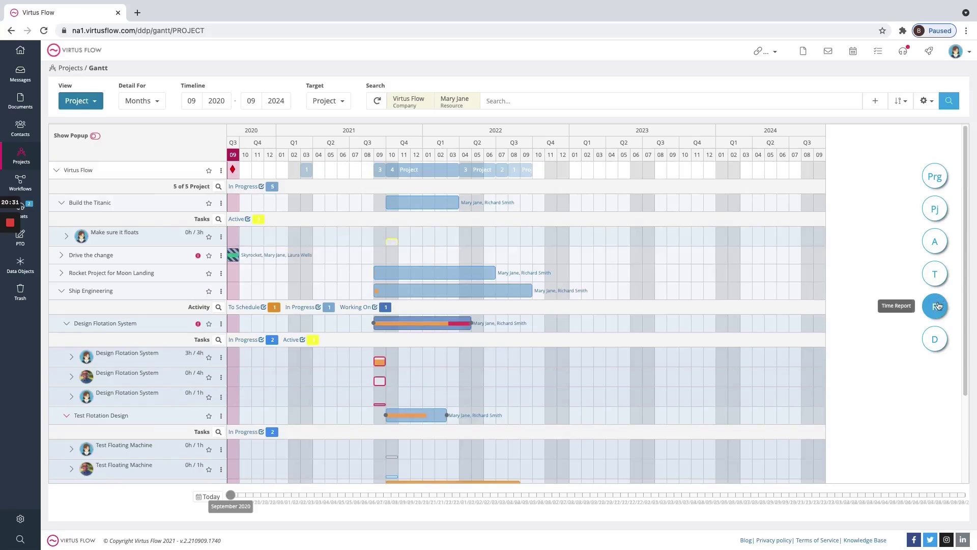
pyautogui.moveTo(935, 307); pyautogui.dragTo(144, 223)
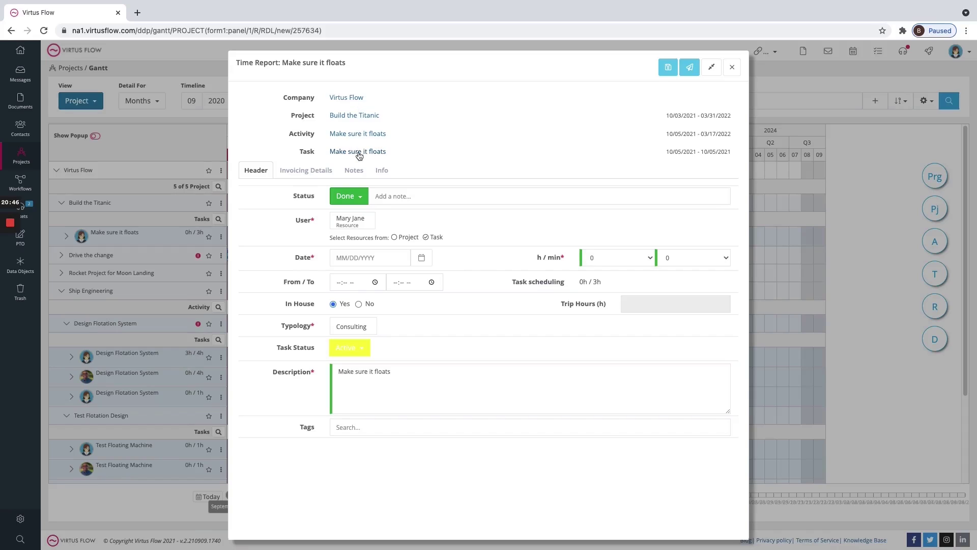
pyautogui.click(649, 258)
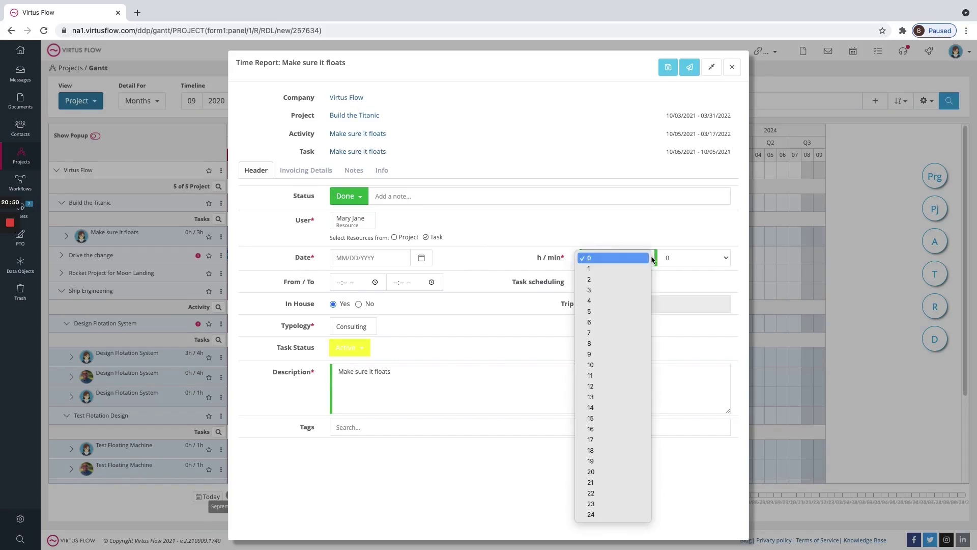
pyautogui.click(637, 289)
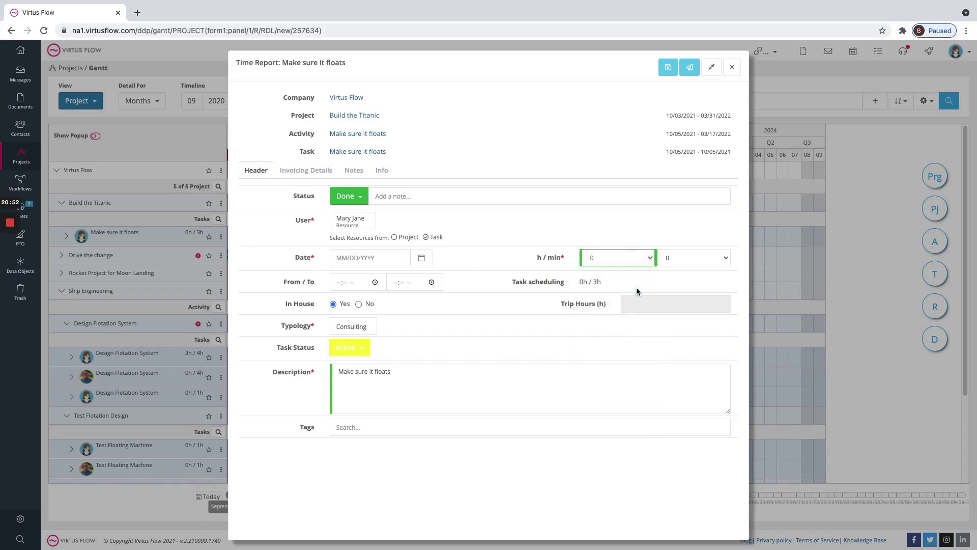
pyautogui.click(668, 67)
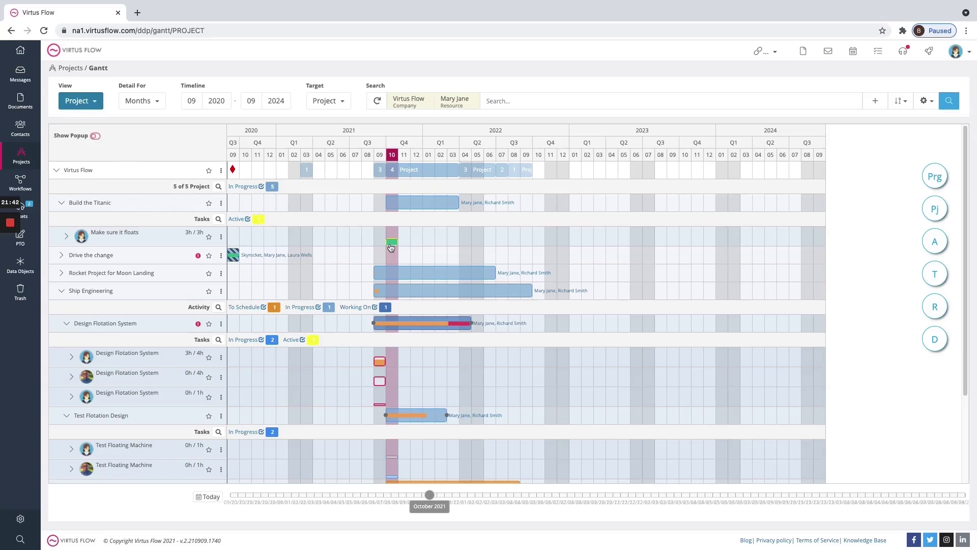
# Step: Open the projects' Kanban board and move the Make sure it floats task to the To be confirmed column
pyautogui.moveTo(27, 165)
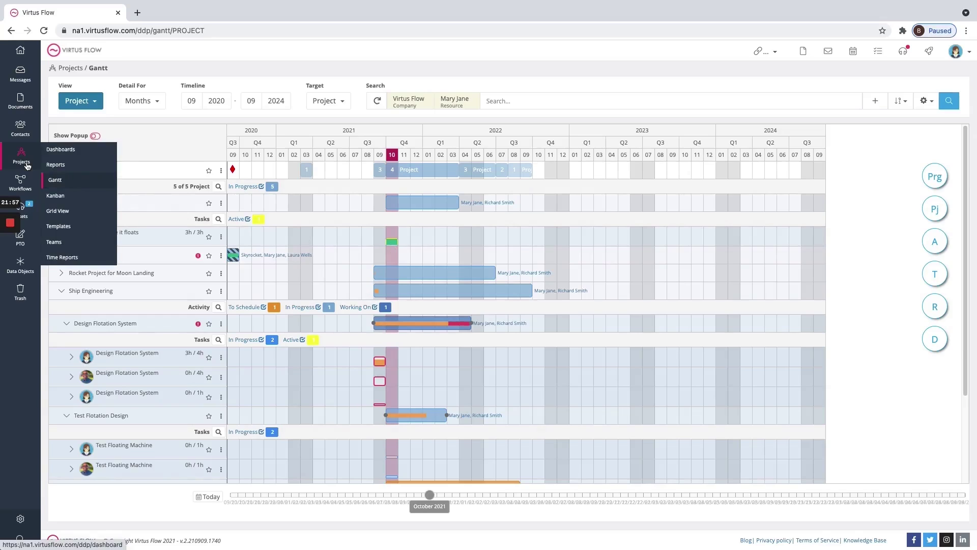
pyautogui.click(53, 200)
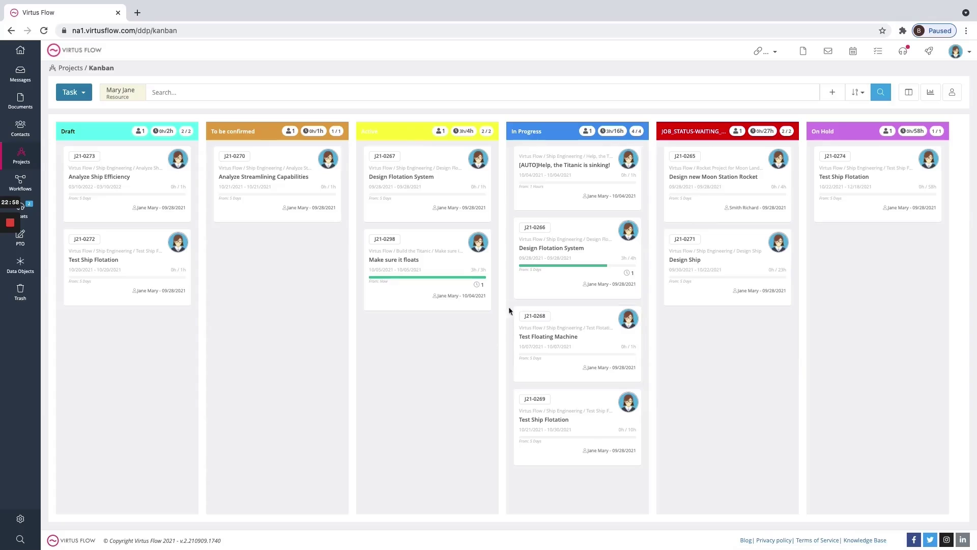
pyautogui.moveTo(471, 296); pyautogui.dragTo(331, 301)
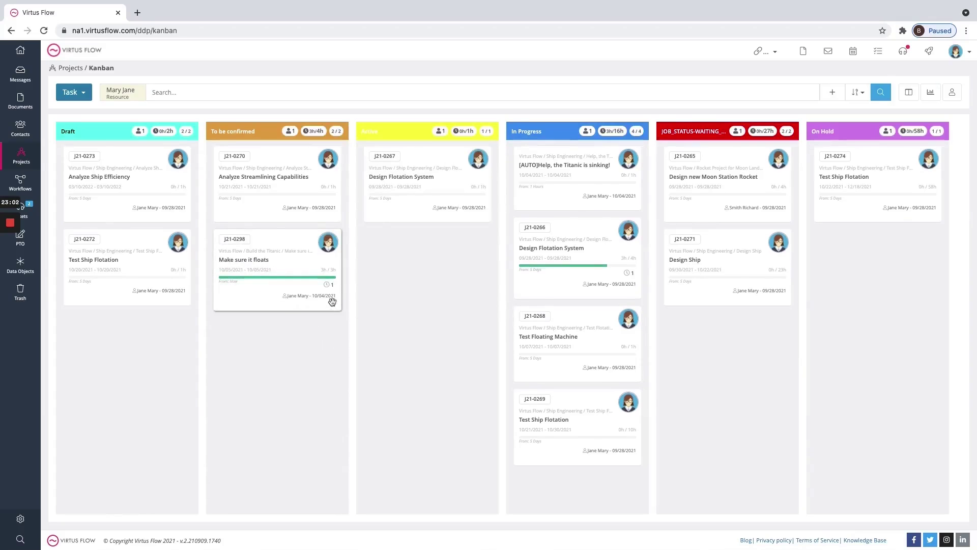